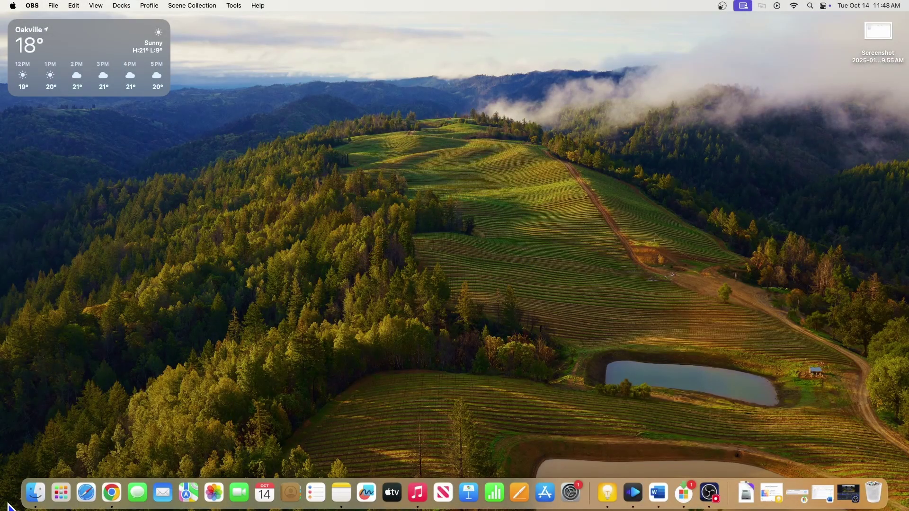
# Step: Launch Microsoft Outlook from the Applications folder in a Finder window
pyautogui.click(36, 492)
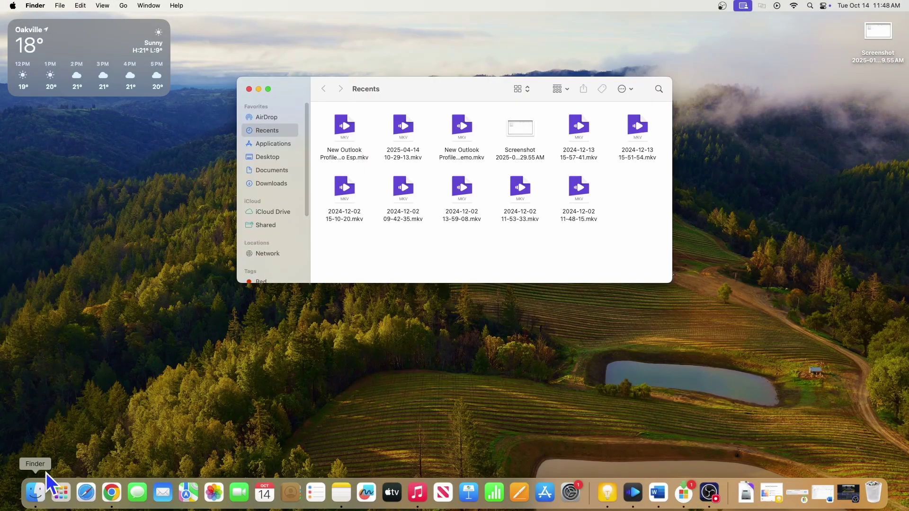
pyautogui.click(273, 145)
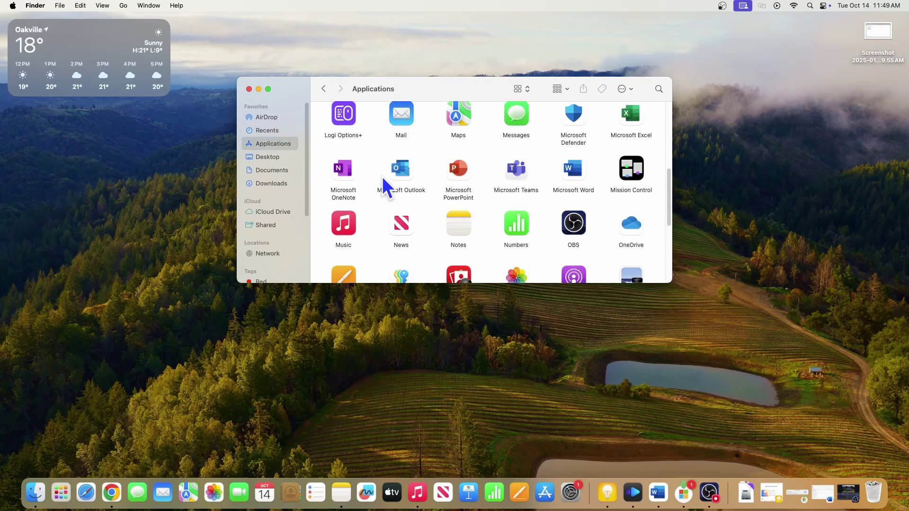
pyautogui.doubleClick(408, 175)
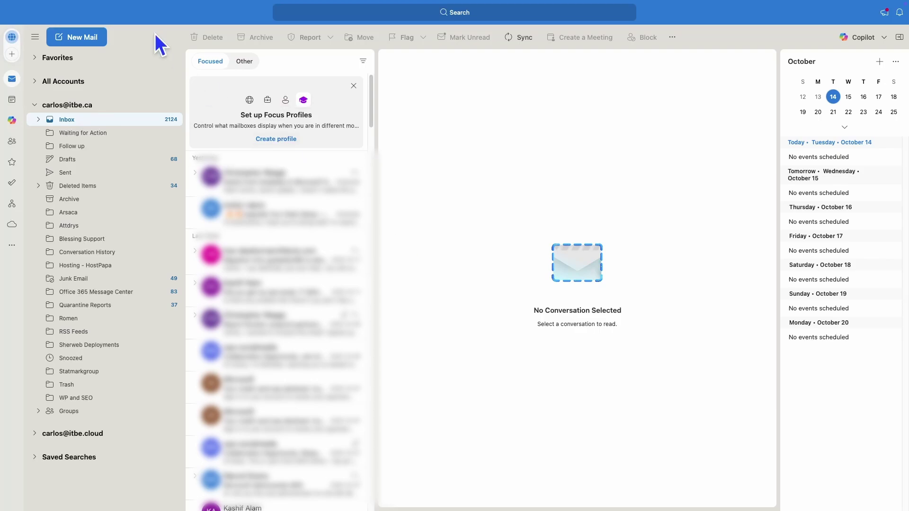
# Step: Confirm Import/Export are greyed out under File, then choose Help > Revert to Legacy Outlook
pyautogui.moveTo(69, 6)
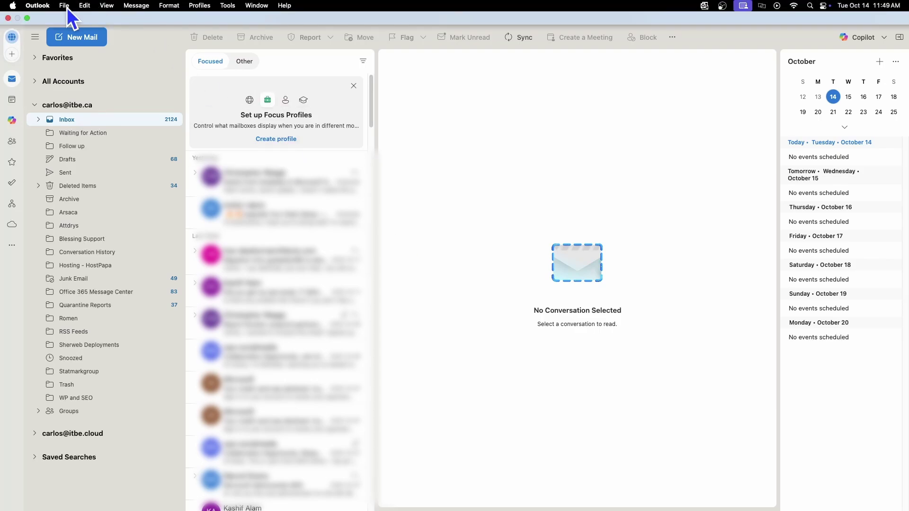
pyautogui.click(67, 7)
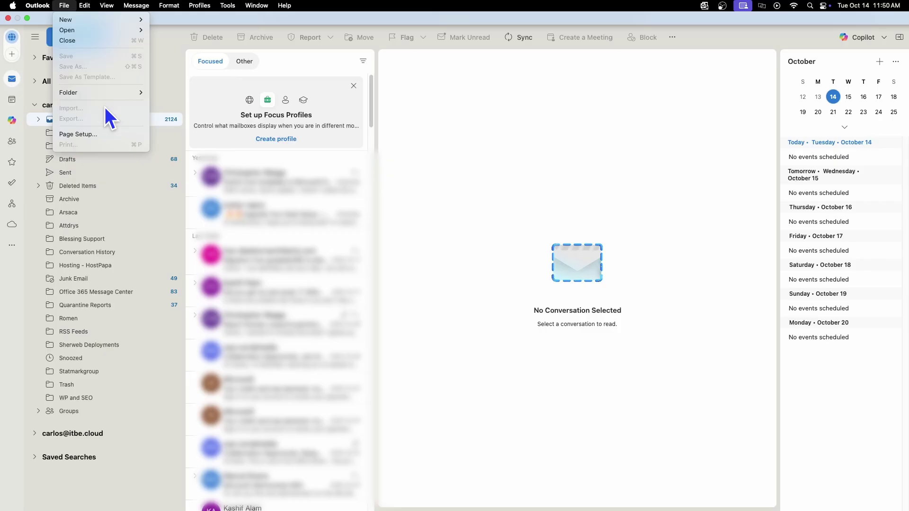
pyautogui.moveTo(285, 5)
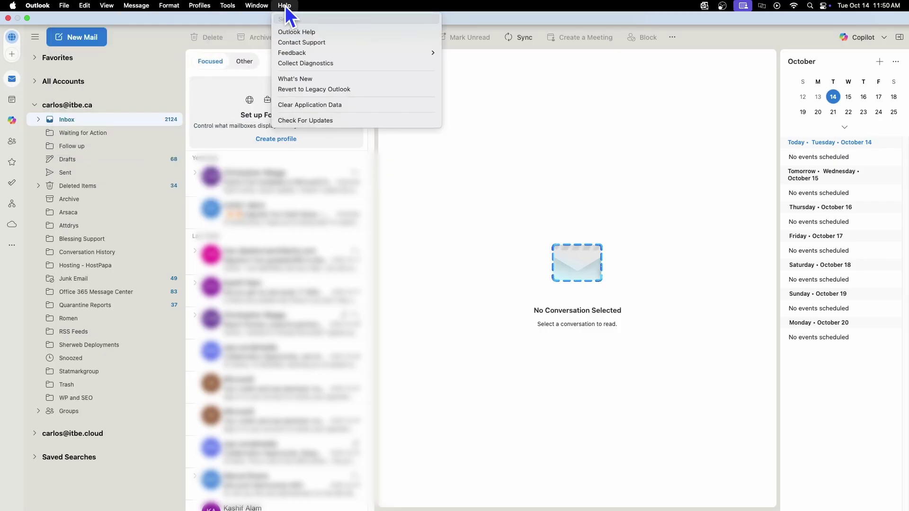
pyautogui.click(299, 90)
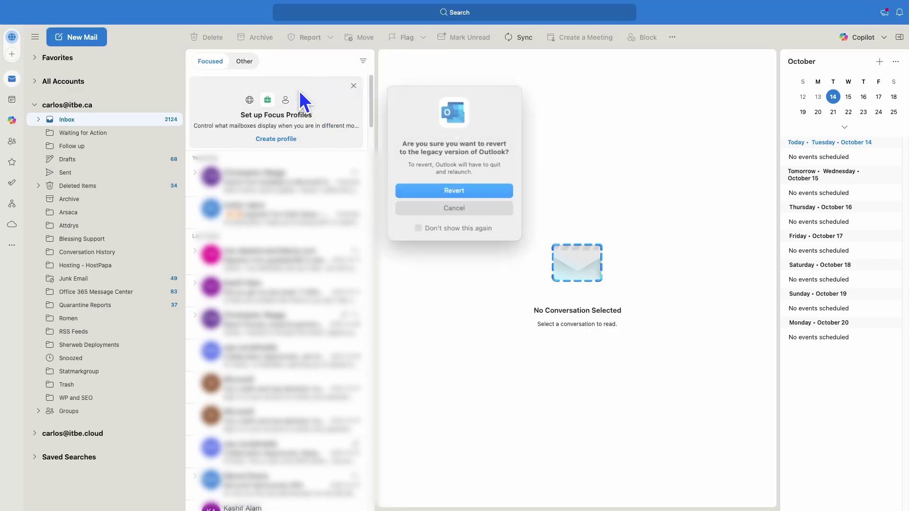
# Step: Confirm the revert so Outlook relaunches in legacy mode, and view its File menu
pyautogui.click(433, 189)
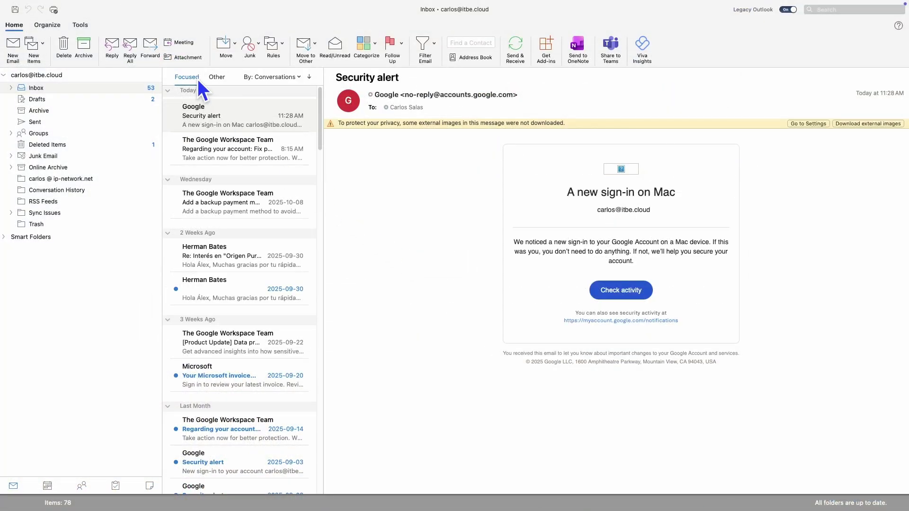
pyautogui.moveTo(103, 5)
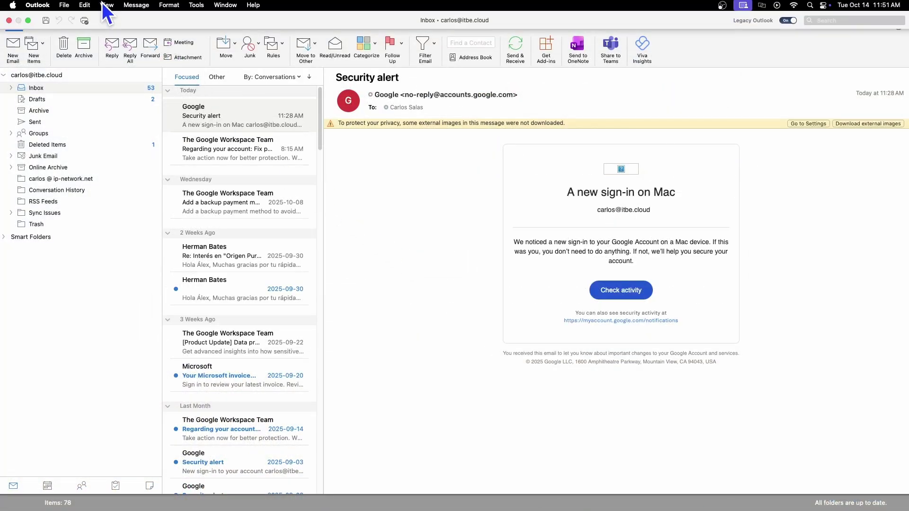
pyautogui.click(65, 6)
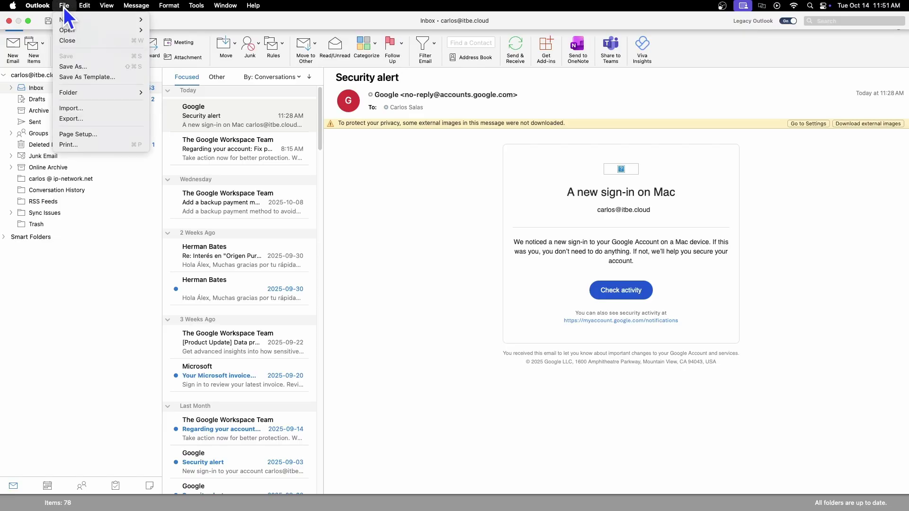
# Step: Export mail, calendar, contacts, tasks and notes as 'Outlook for Mac Archive' to the Desktop
pyautogui.click(77, 117)
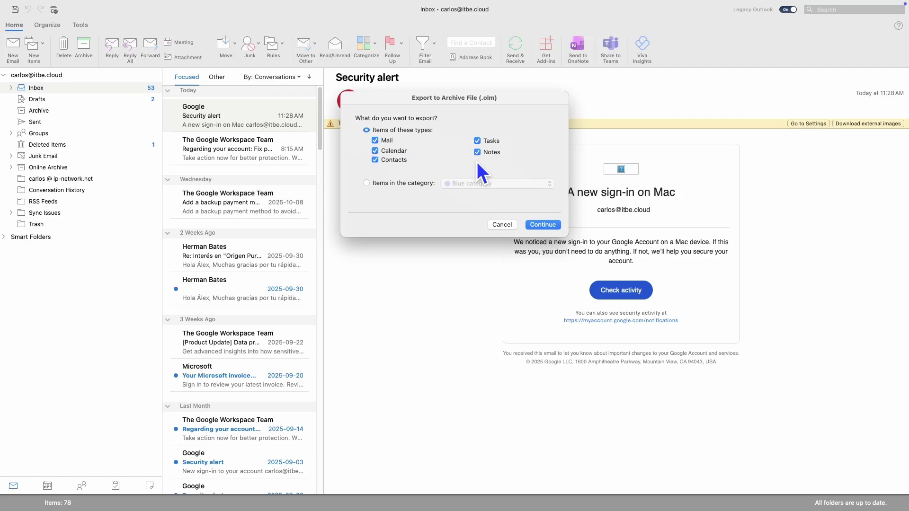
pyautogui.click(537, 225)
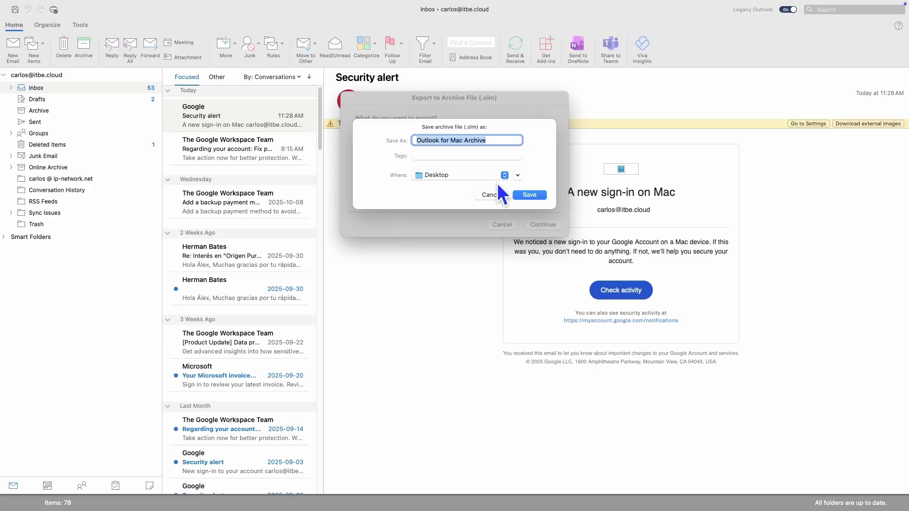
pyautogui.click(527, 195)
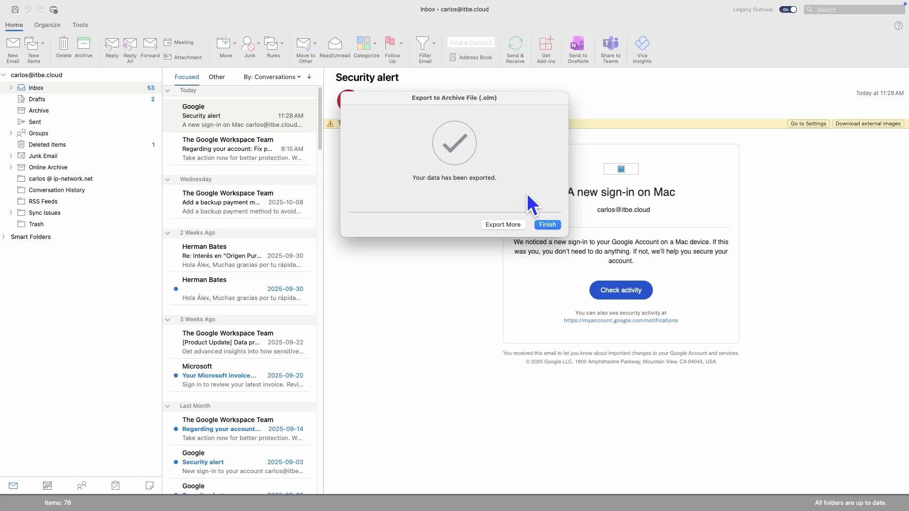
# Step: Finish the export, minimize Outlook, close Finder and select Outlook for Mac Archive.olm on the desktop
pyautogui.click(548, 225)
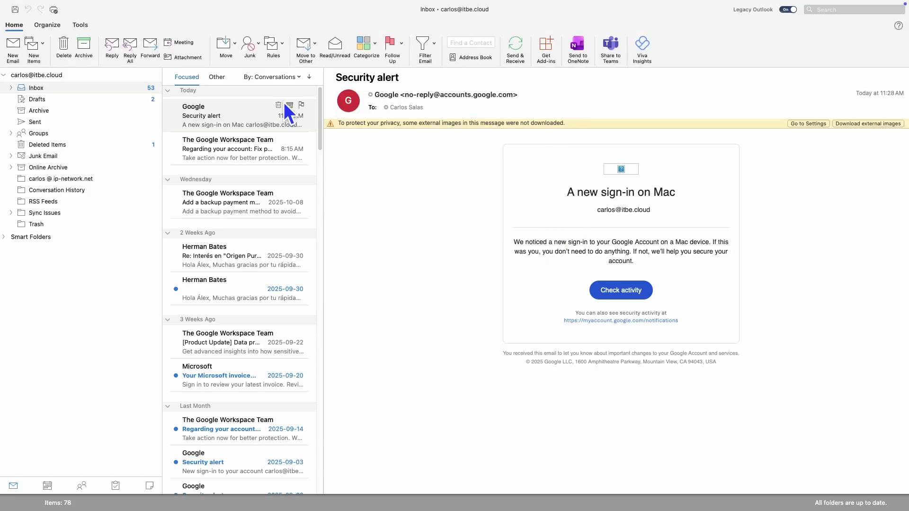
pyautogui.moveTo(86, 7)
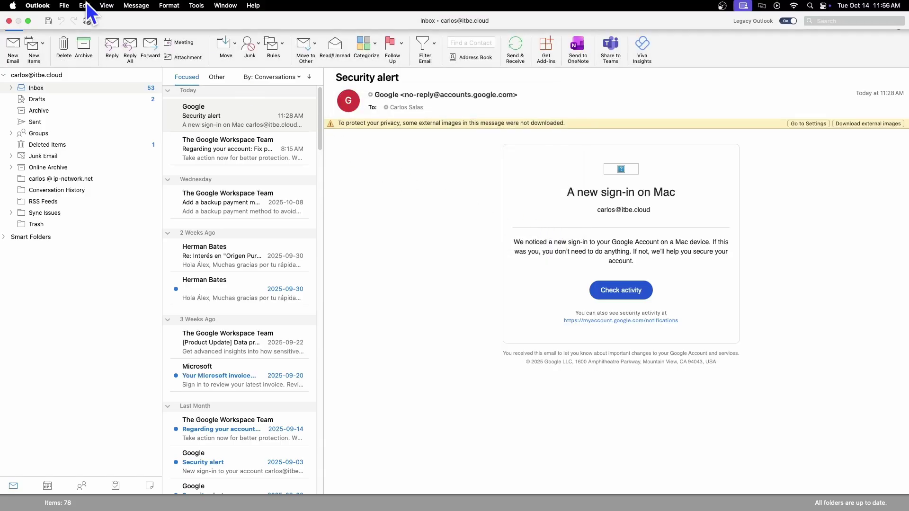
pyautogui.click(29, 21)
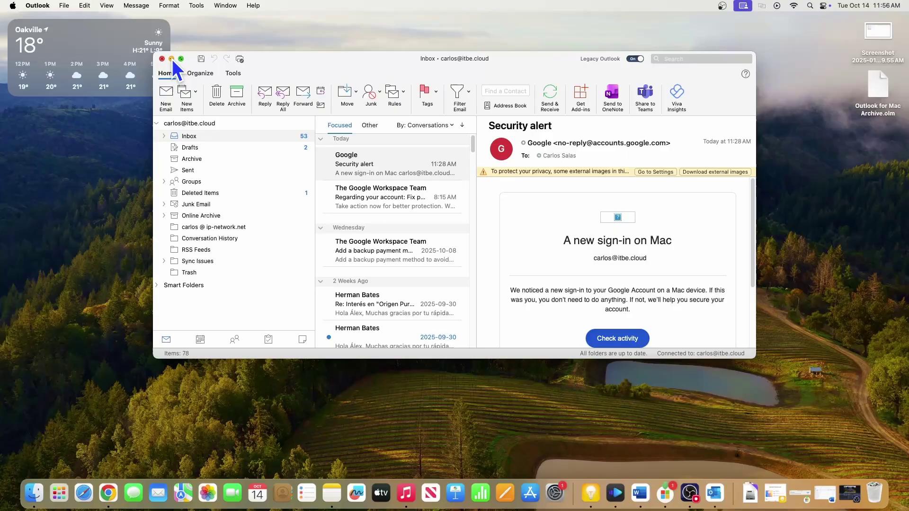
pyautogui.click(171, 60)
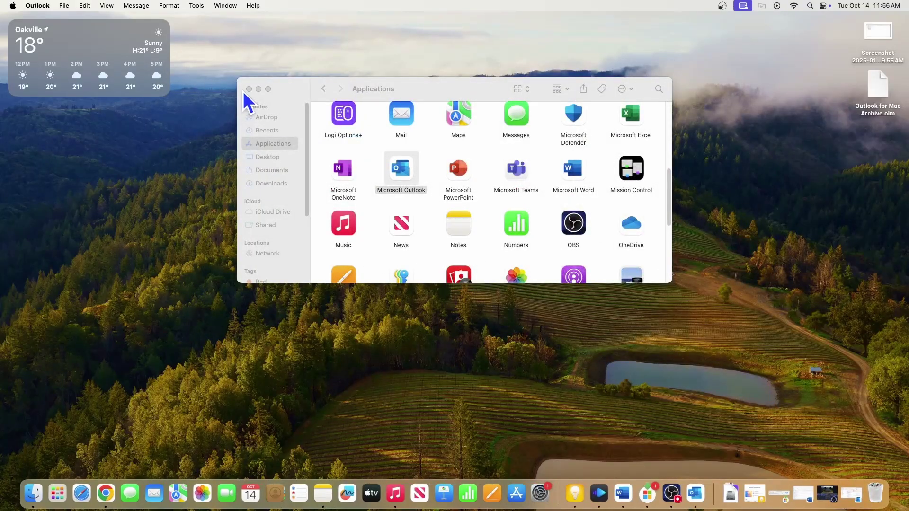
pyautogui.click(247, 89)
pyautogui.click(877, 85)
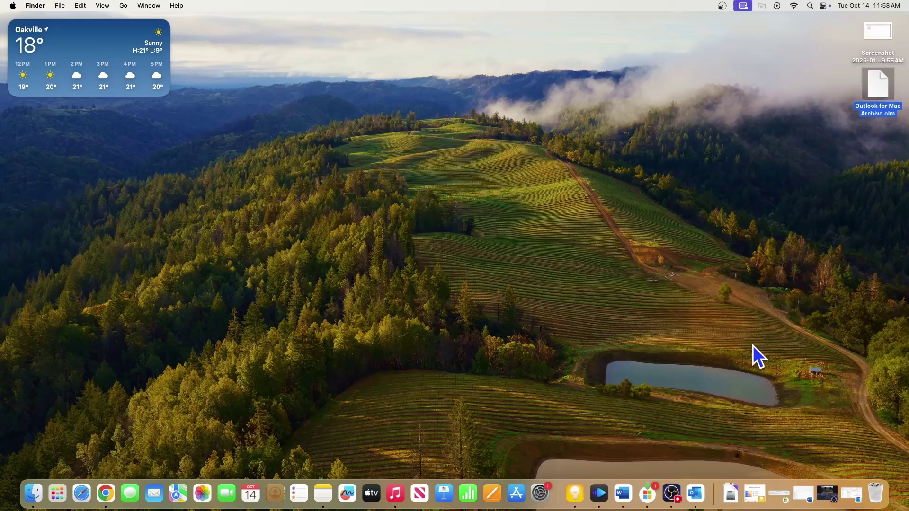
# Step: Bring Outlook back up and quit it
pyautogui.click(696, 493)
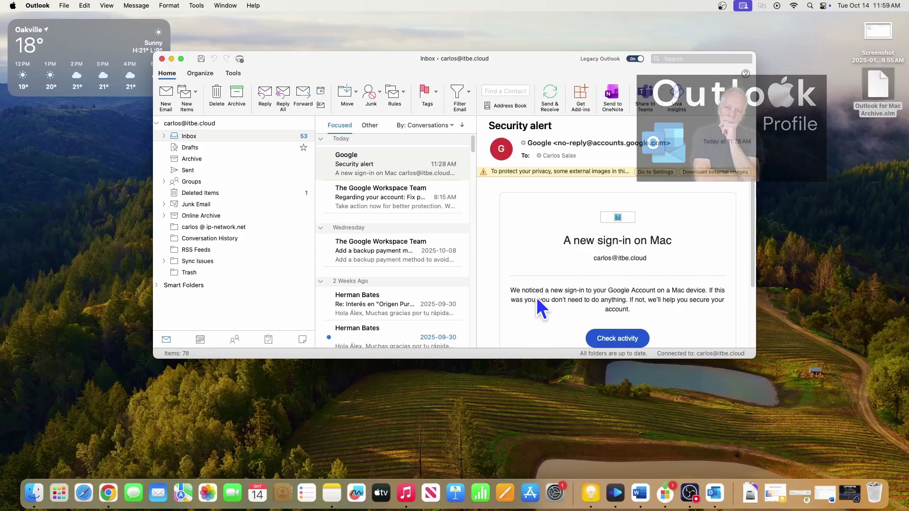
pyautogui.click(37, 5)
pyautogui.click(42, 144)
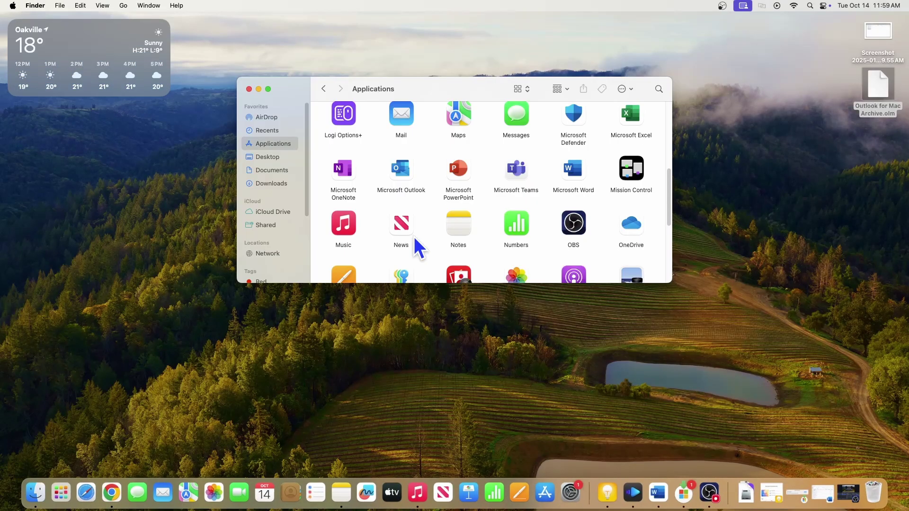
# Step: Launch Outlook Profile Manager from the Outlook app package's Contents > SharedSupport folder
pyautogui.click(404, 168)
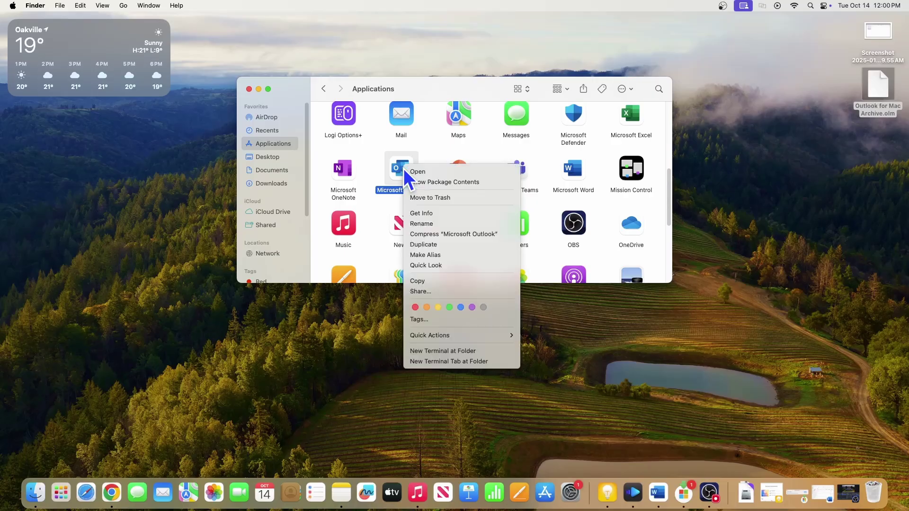
pyautogui.click(430, 183)
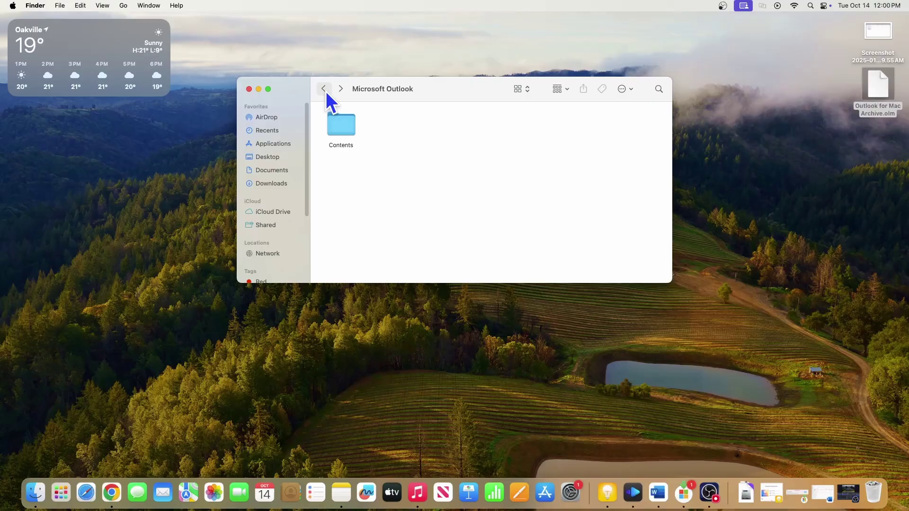
pyautogui.doubleClick(346, 126)
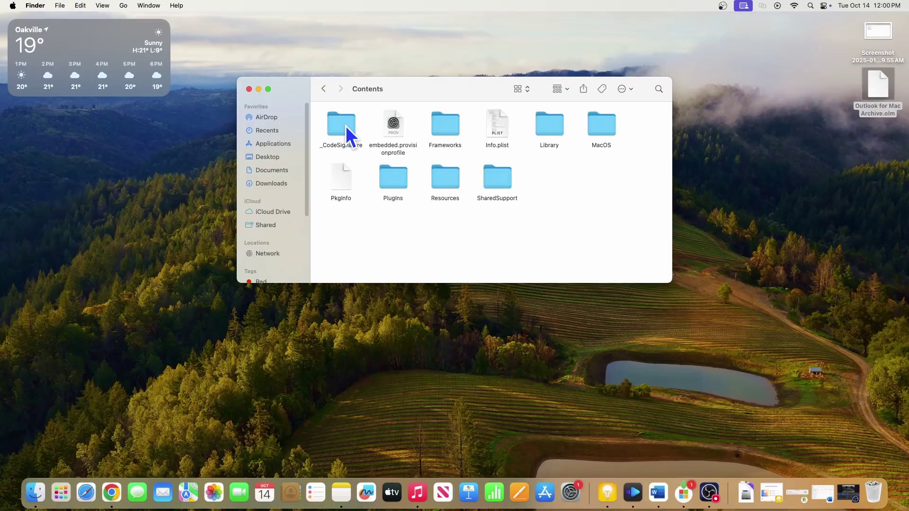
pyautogui.doubleClick(500, 180)
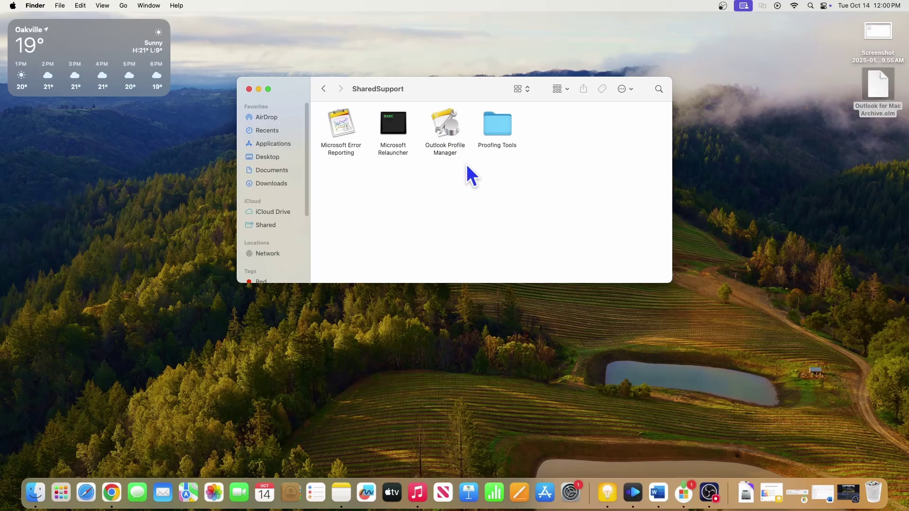
pyautogui.doubleClick(444, 133)
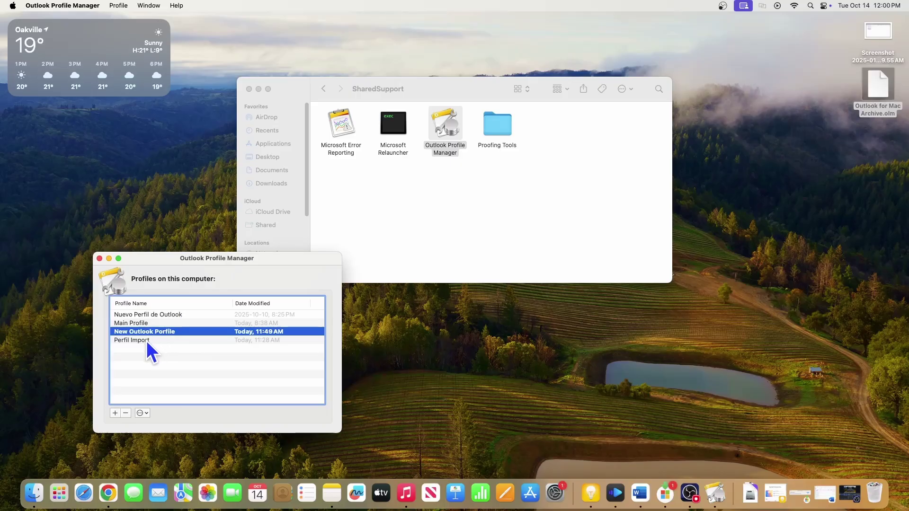
# Step: Set Perfil Import as the default profile, close Profile Manager, and go to Applications
pyautogui.rightClick(147, 342)
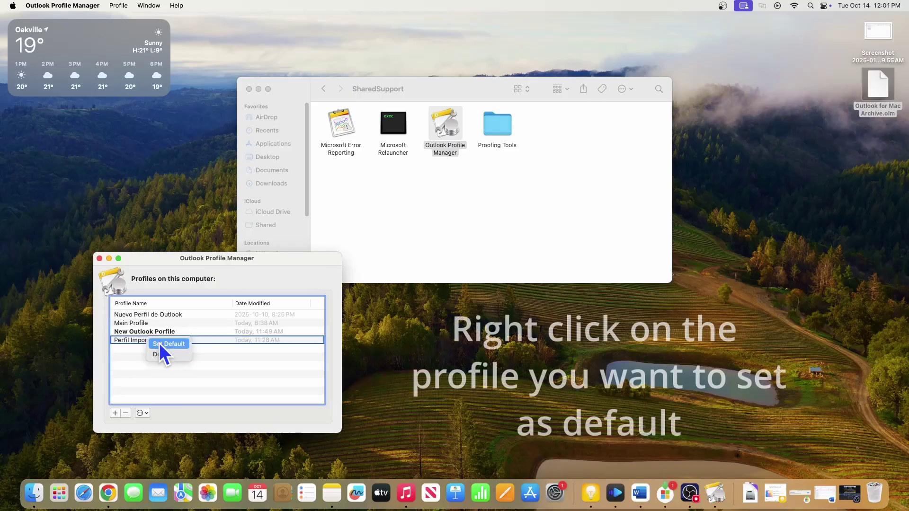
pyautogui.click(159, 343)
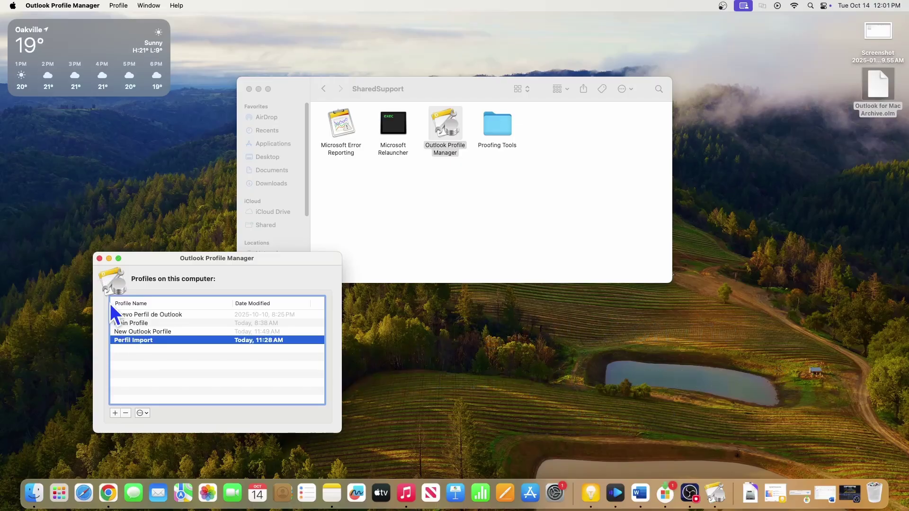
pyautogui.click(99, 259)
pyautogui.press('shift+super+a')
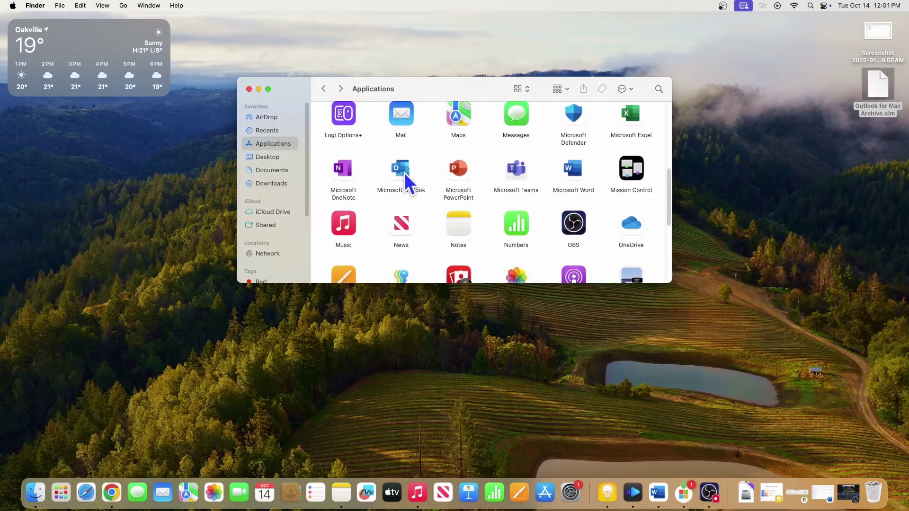
# Step: Relaunch Outlook in full screen and start File > Import
pyautogui.doubleClick(405, 173)
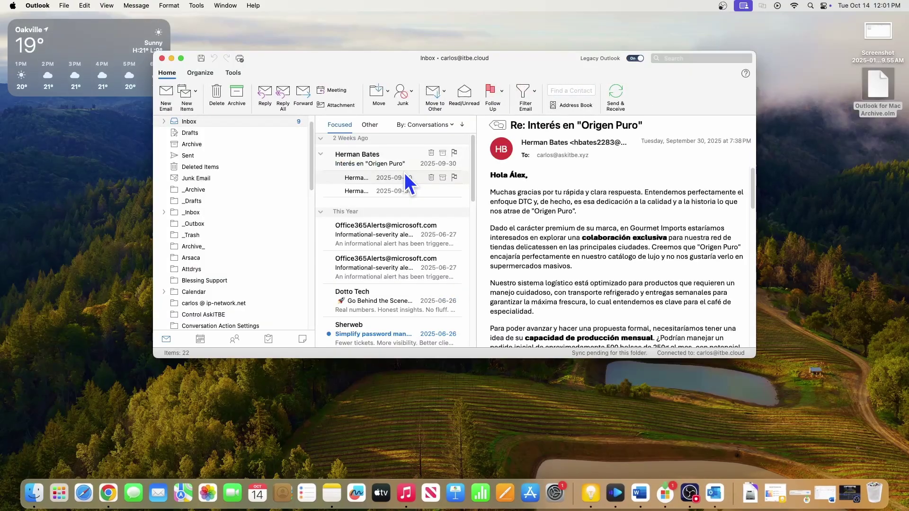
pyautogui.click(181, 58)
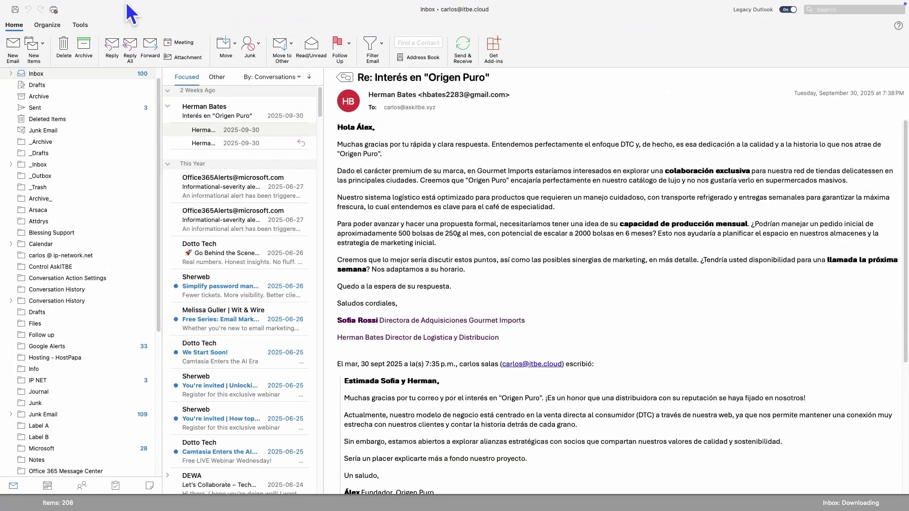
pyautogui.moveTo(126, 3)
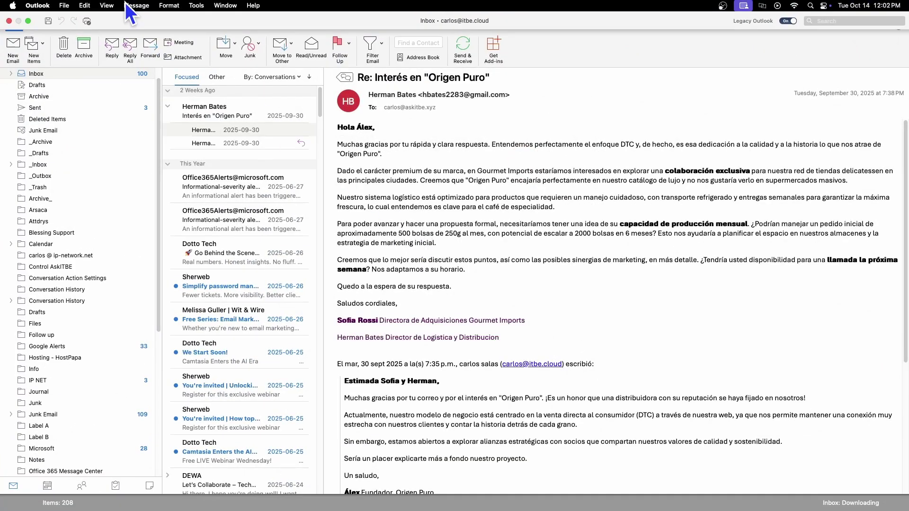
pyautogui.click(66, 6)
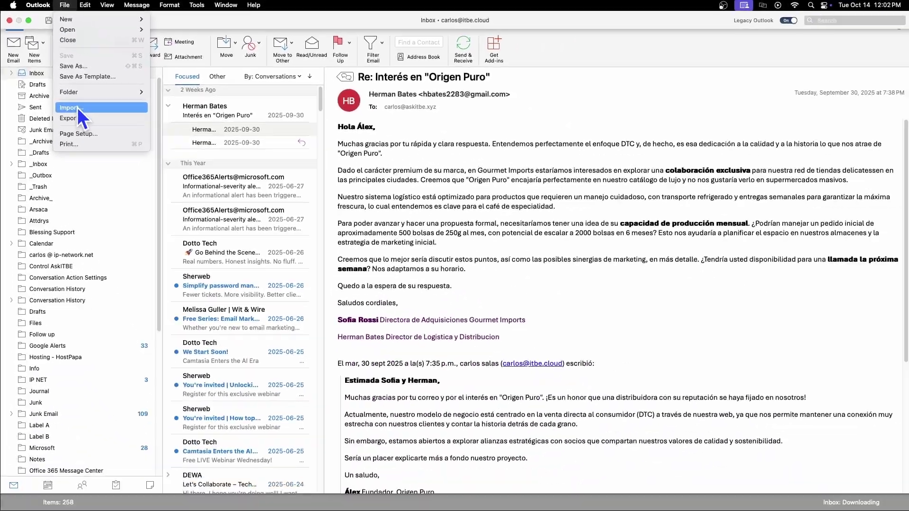
pyautogui.click(151, 165)
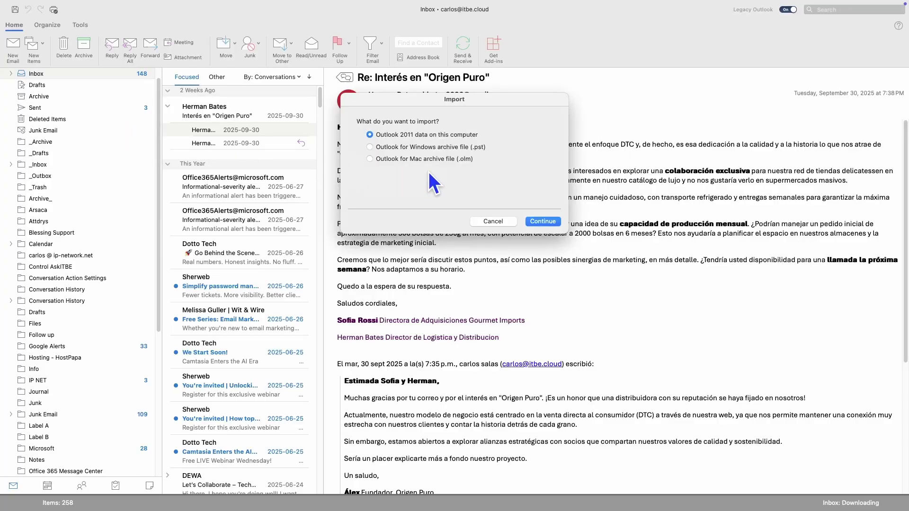
# Step: Import the .olm archive Outlook for Mac Archive.olm from the Desktop and finish
pyautogui.click(463, 160)
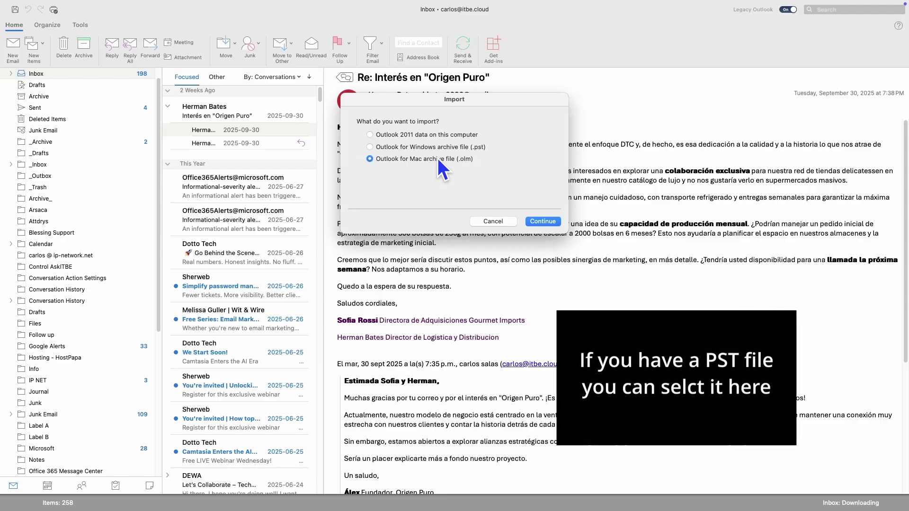
pyautogui.click(543, 221)
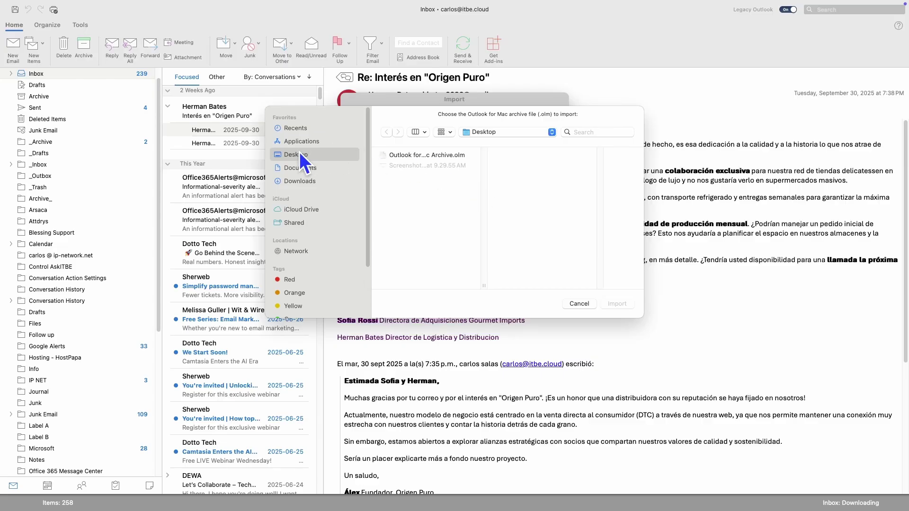
pyautogui.click(405, 155)
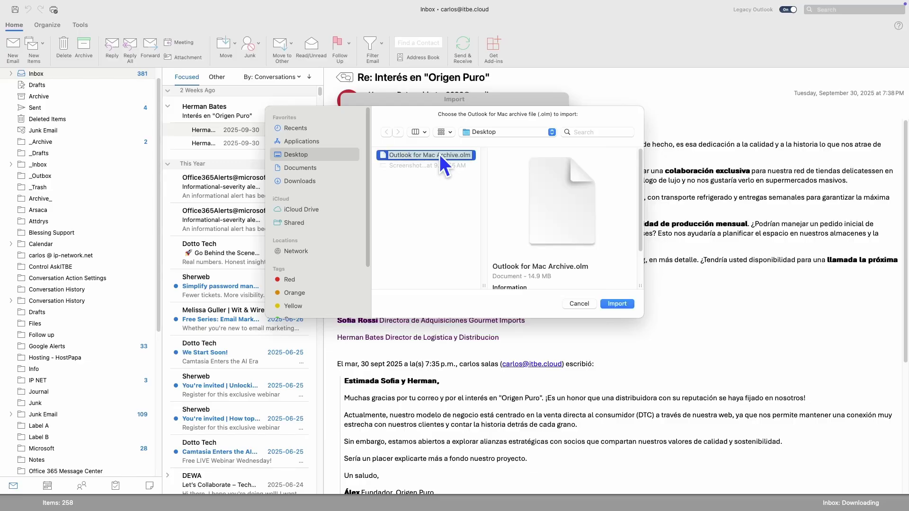
pyautogui.click(622, 305)
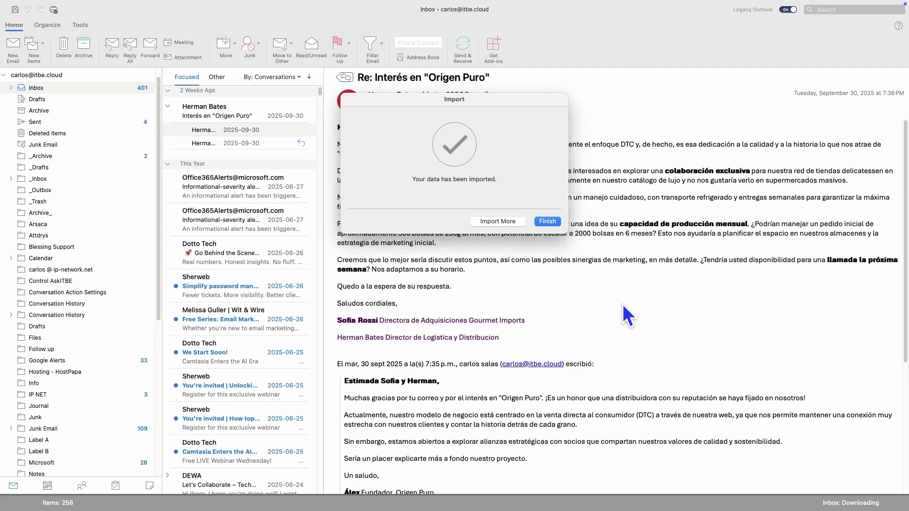
pyautogui.click(546, 221)
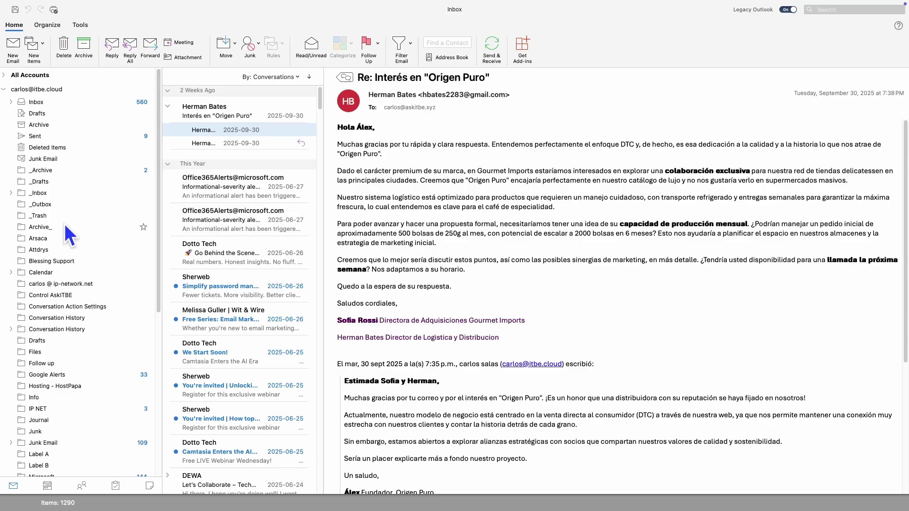
# Step: Expand On My Computer and Outlook for Mac Archive OLM, then open the account folder inside
pyautogui.scroll(-10, 65, 224)
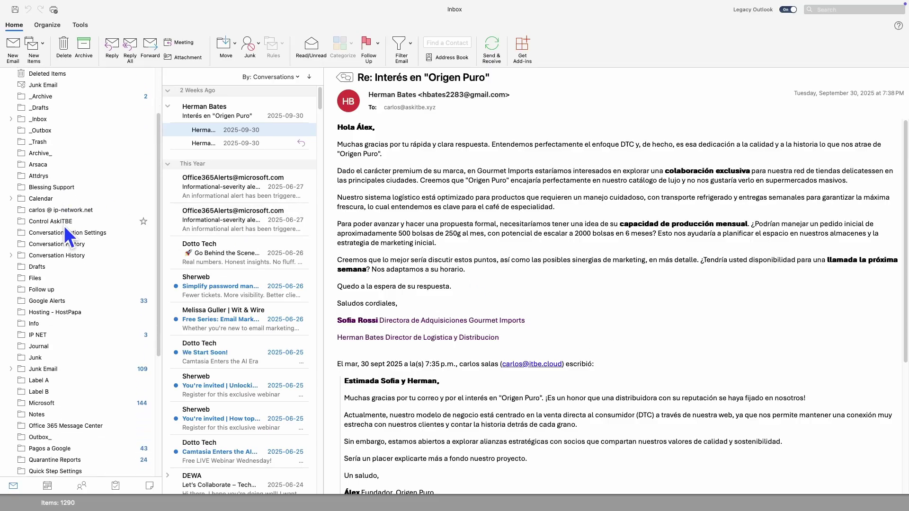
pyautogui.scroll(-2, 64, 227)
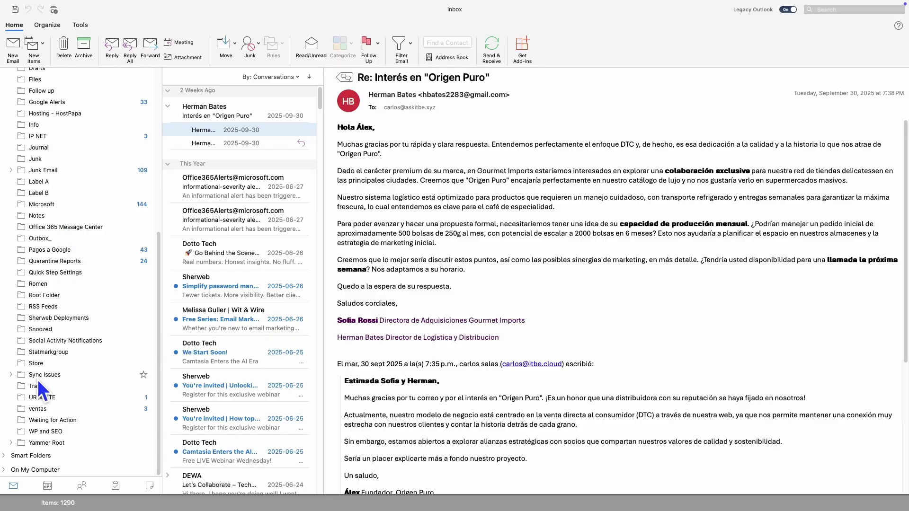
pyautogui.click(35, 471)
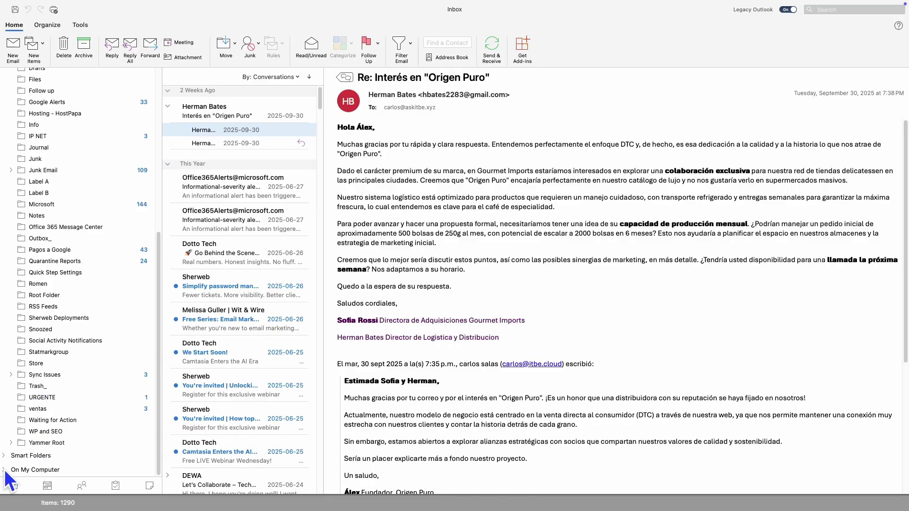
pyautogui.scroll(-2, 37, 450)
pyautogui.scroll(-2, 38, 448)
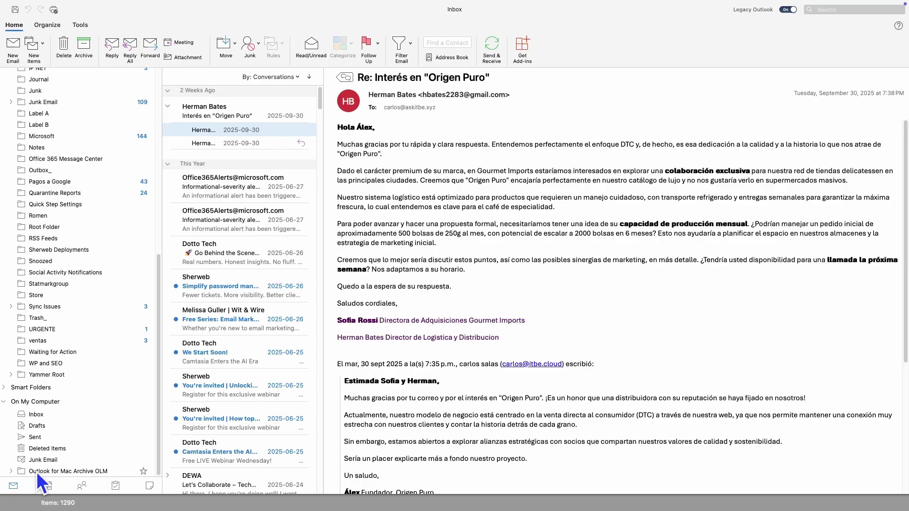
pyautogui.click(11, 471)
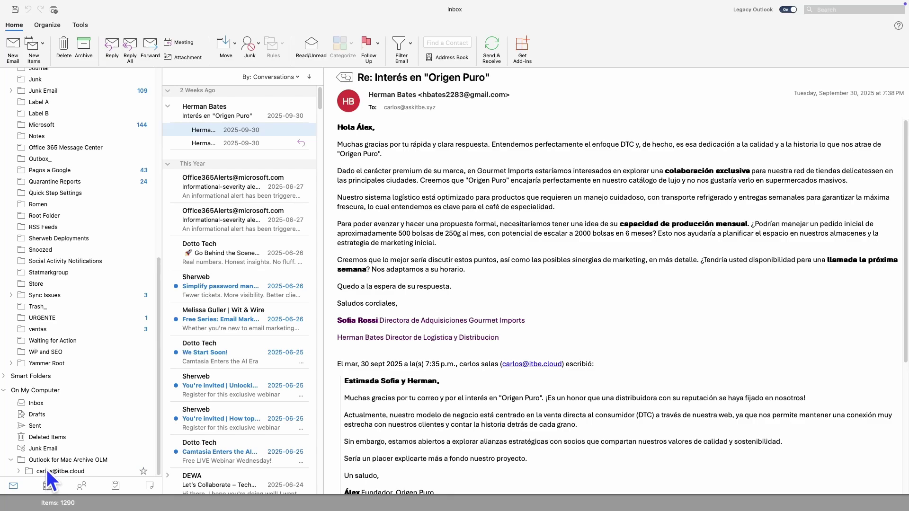
pyautogui.click(48, 471)
# Step: Expand the imported account folder and open its Inbox of 83 items
pyautogui.click(19, 471)
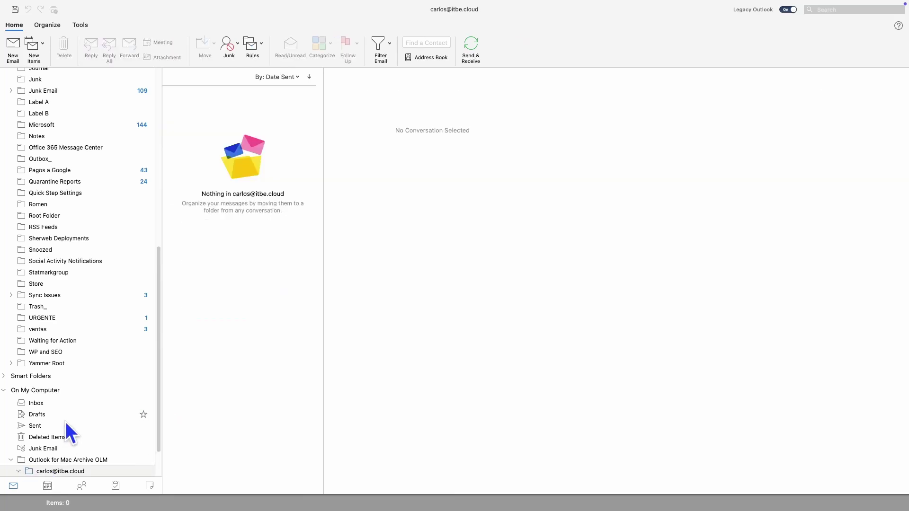
pyautogui.scroll(-2, 65, 423)
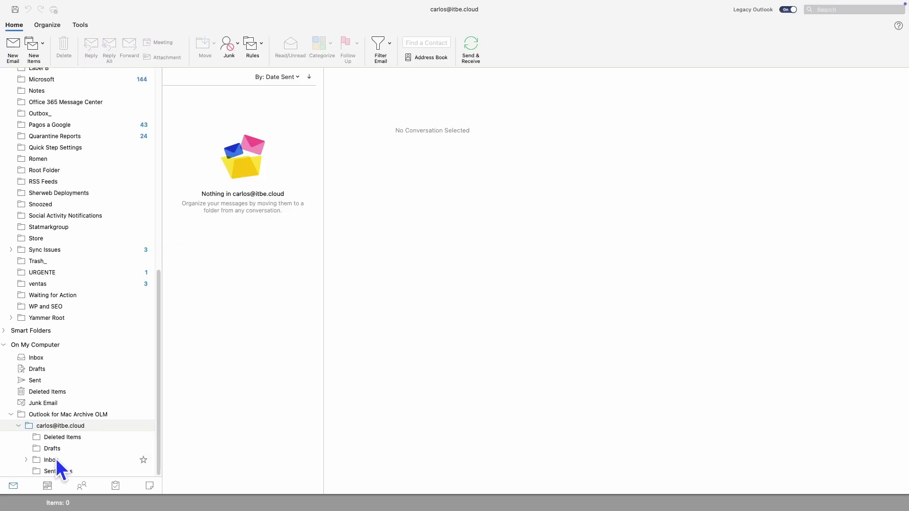
pyautogui.click(55, 459)
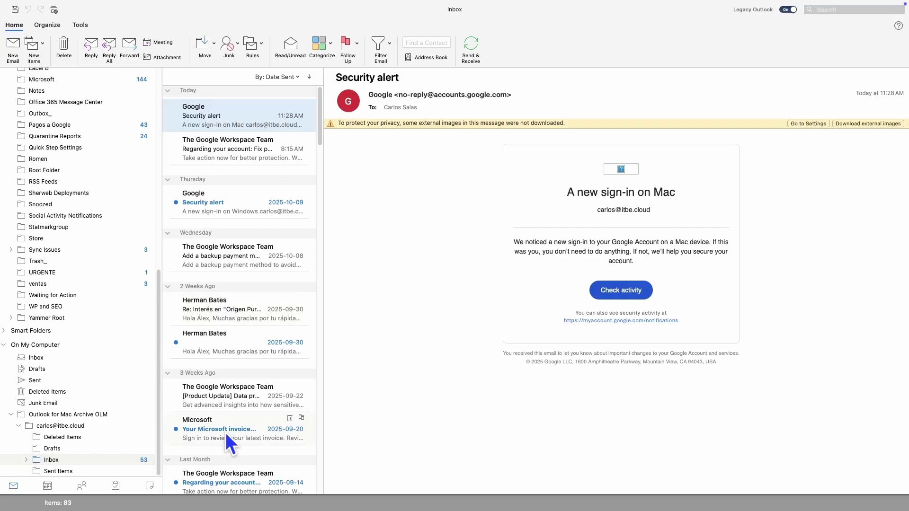
# Step: Preview the Google Workspace Team message and the Google Security alert email
pyautogui.click(225, 157)
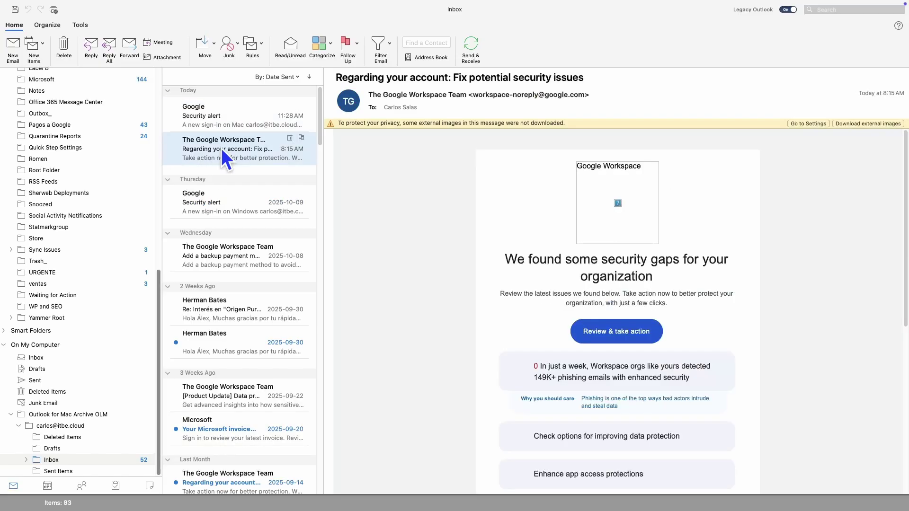
pyautogui.click(214, 108)
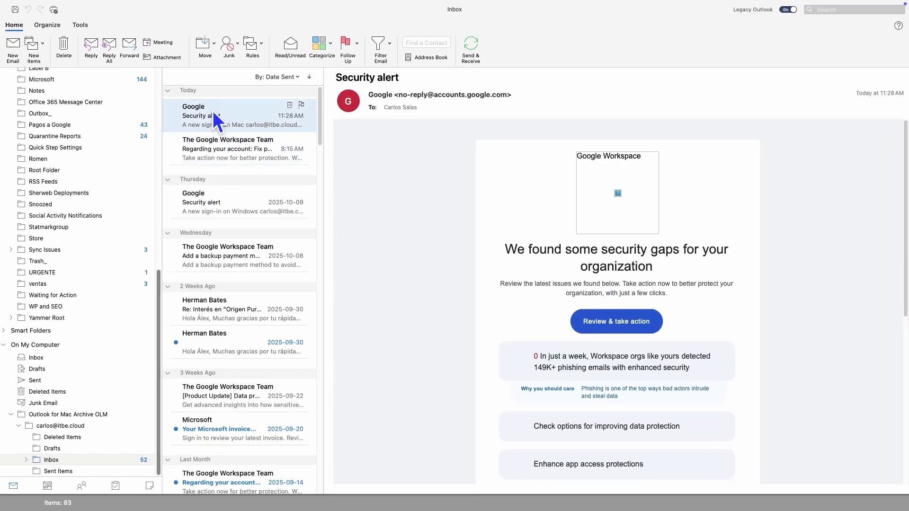
pyautogui.scroll(10, 92, 174)
pyautogui.scroll(4, 91, 174)
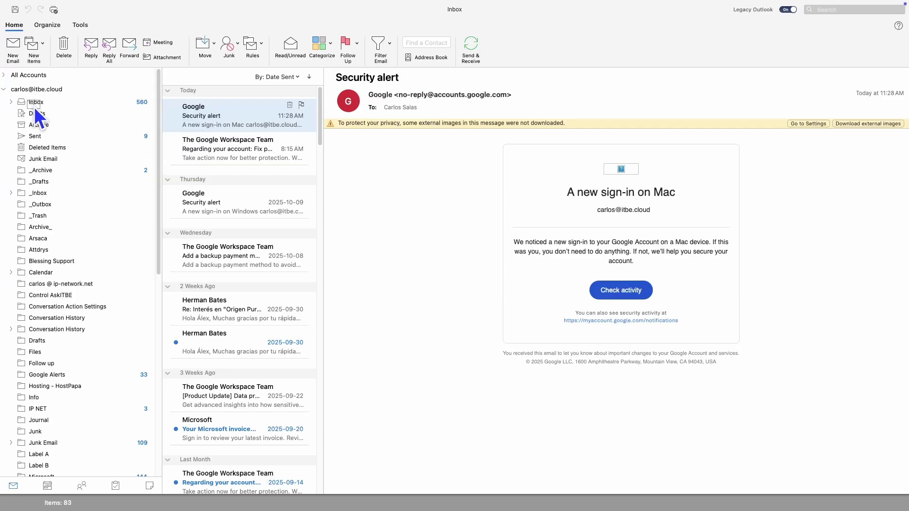
# Step: Move the Google Security alert into the cloud account's Inbox, then open that 1290-item Inbox
pyautogui.moveTo(36, 103); pyautogui.dragTo(39, 104)
pyautogui.click(38, 105)
pyautogui.scroll(-10, 80, 285)
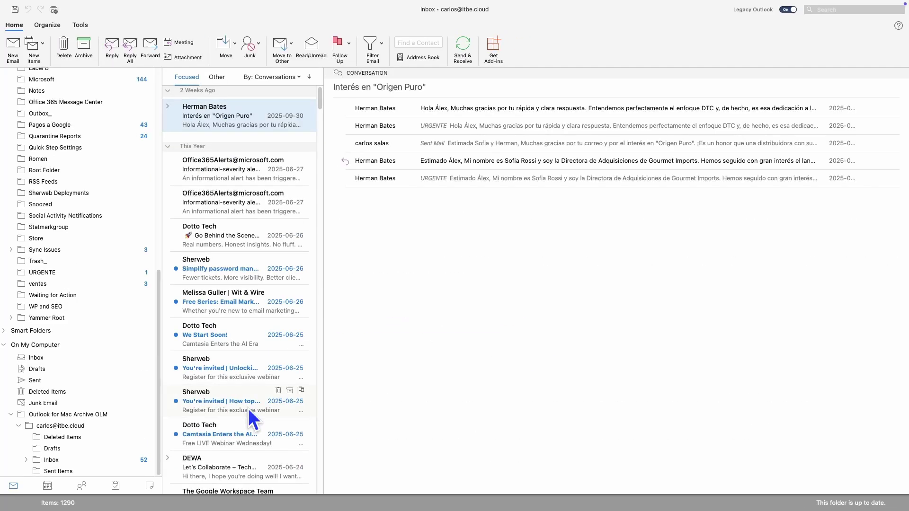